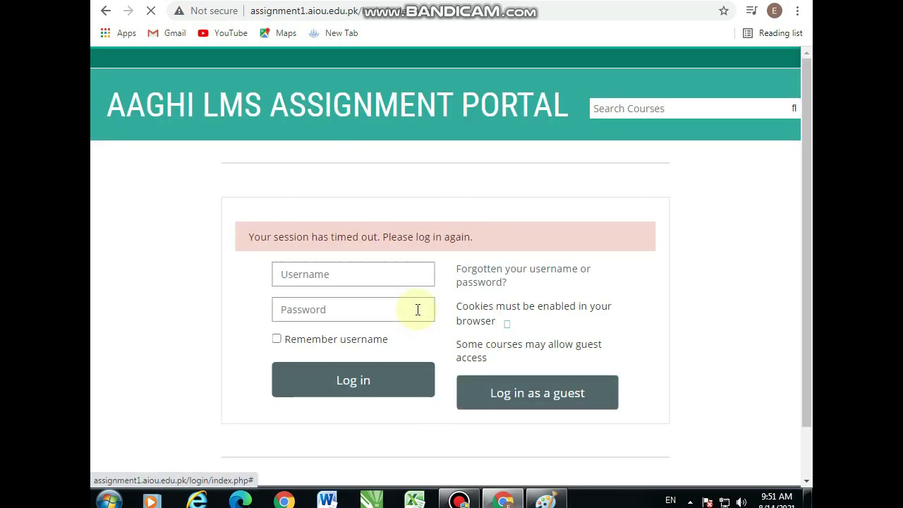
Scroll to the login form and select its username and password fields
{"action": "scroll", "coordinate": [416, 314], "scroll_direction": "down", "scroll_amount": 1}
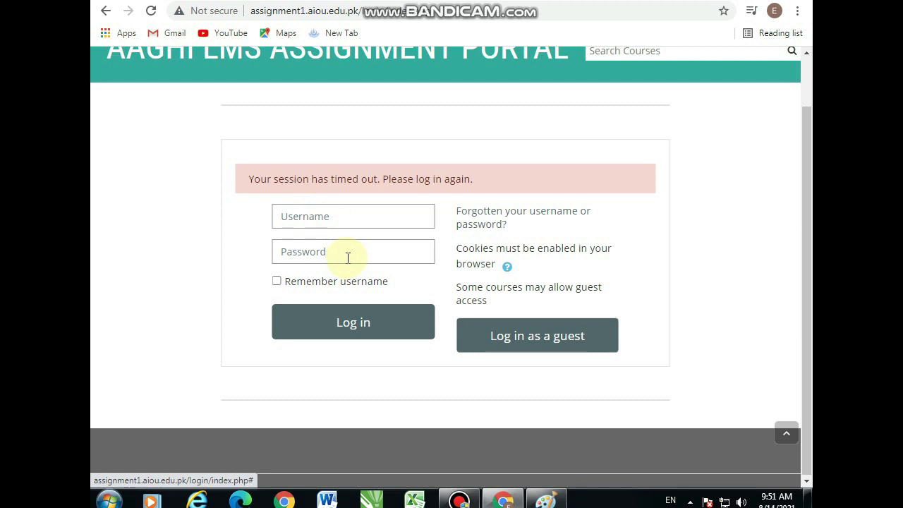
{"action": "left_click", "coordinate": [323, 218]}
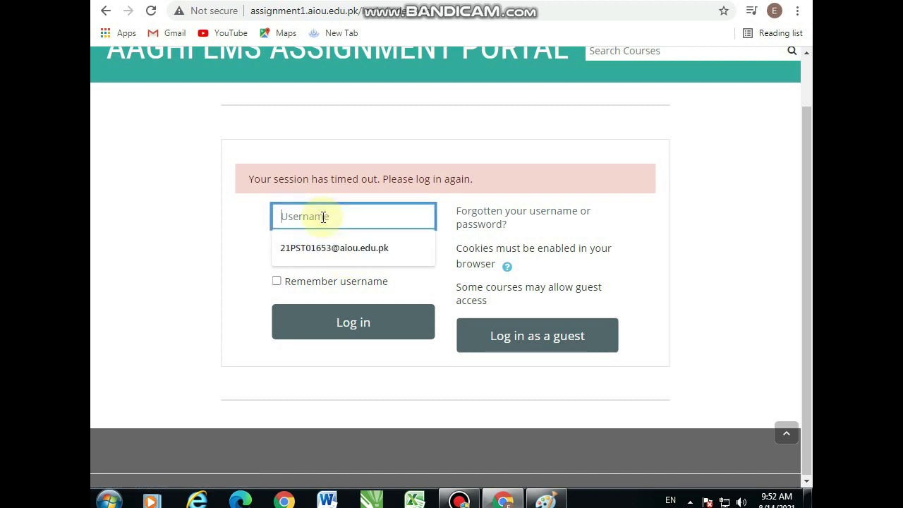
{"action": "left_click", "coordinate": [233, 225]}
{"action": "left_click", "coordinate": [318, 257]}
{"action": "left_click", "coordinate": [233, 264]}
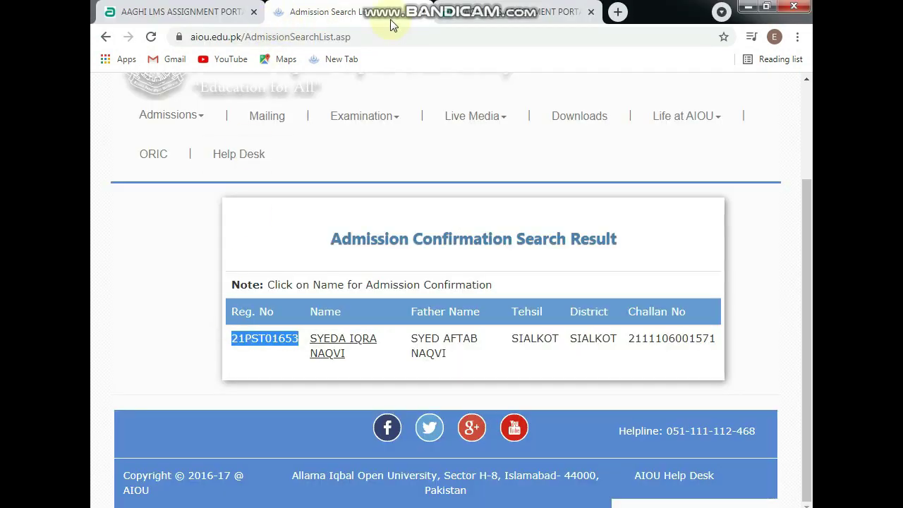
{"action": "left_click", "coordinate": [448, 12]}
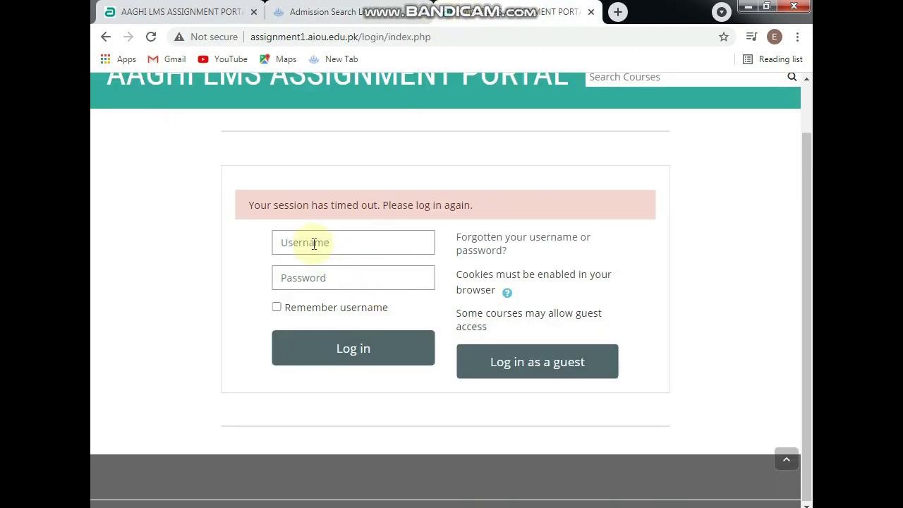
{"action": "left_click", "coordinate": [314, 244]}
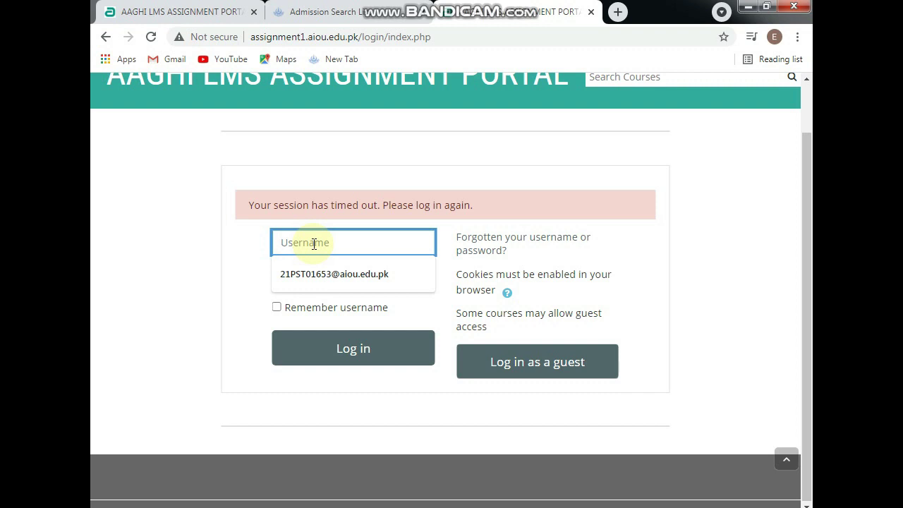
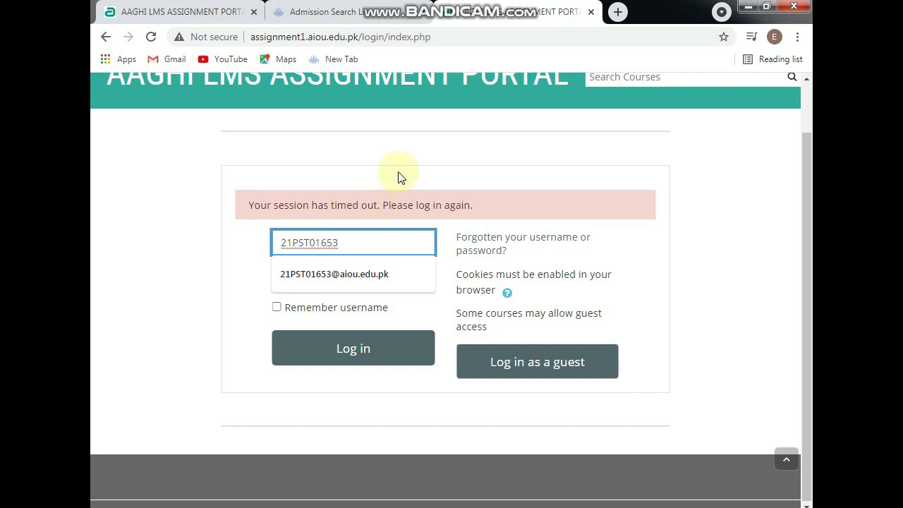
{"action": "left_click", "coordinate": [399, 172]}
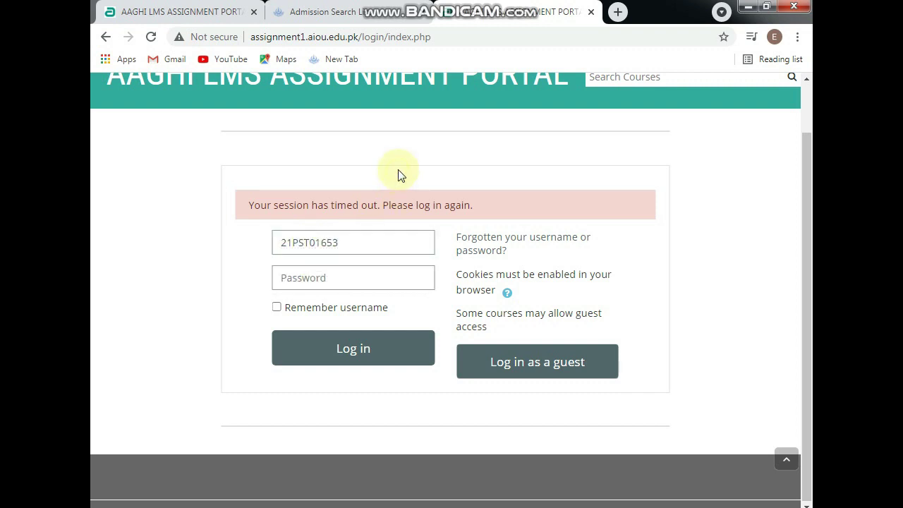
{"action": "left_click", "coordinate": [383, 244]}
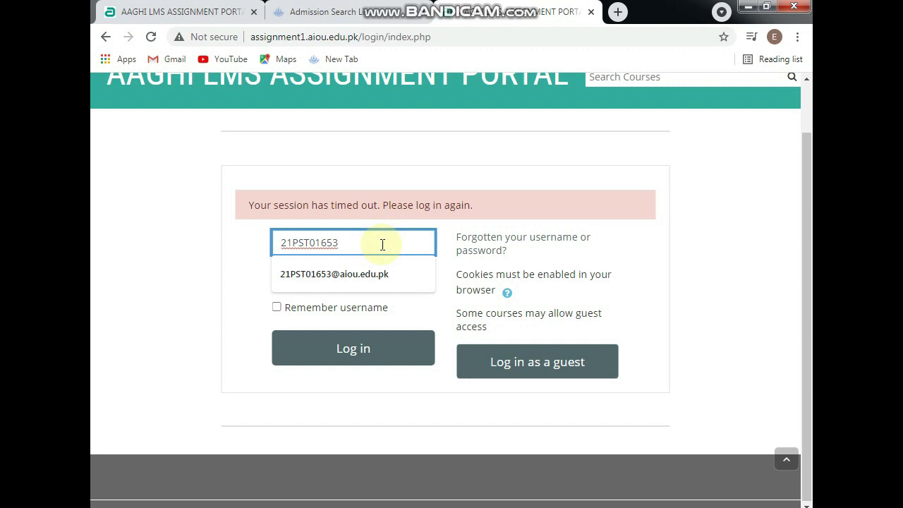
{"action": "type", "text": "@aiou.edu.pk"}
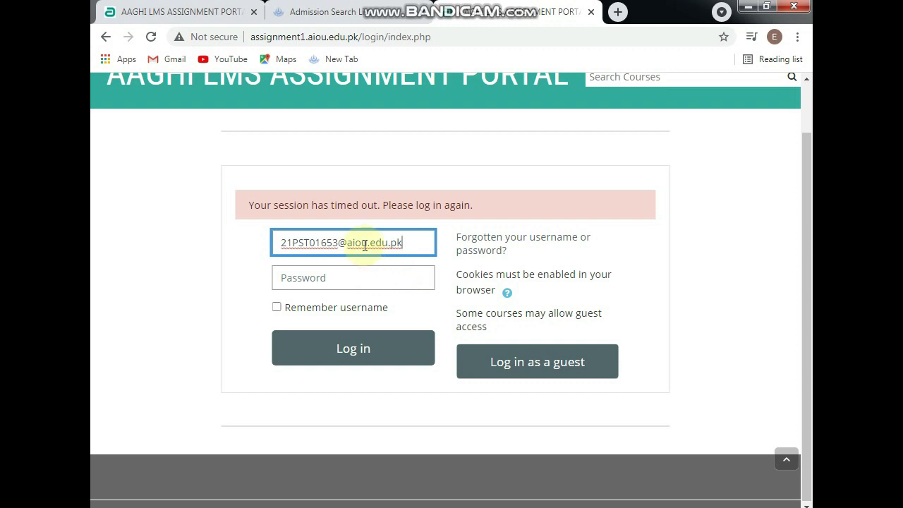
{"action": "left_click", "coordinate": [338, 277]}
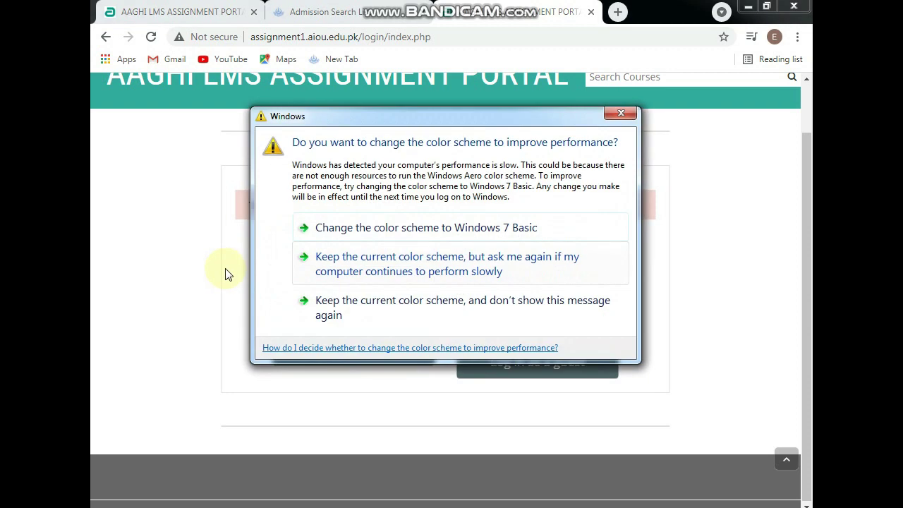
{"action": "left_click", "coordinate": [619, 114]}
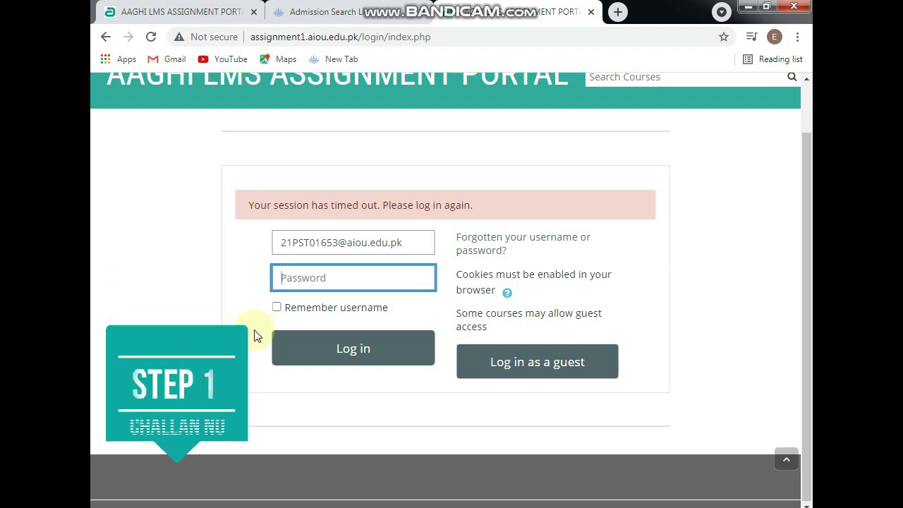
{"action": "left_click", "coordinate": [306, 275]}
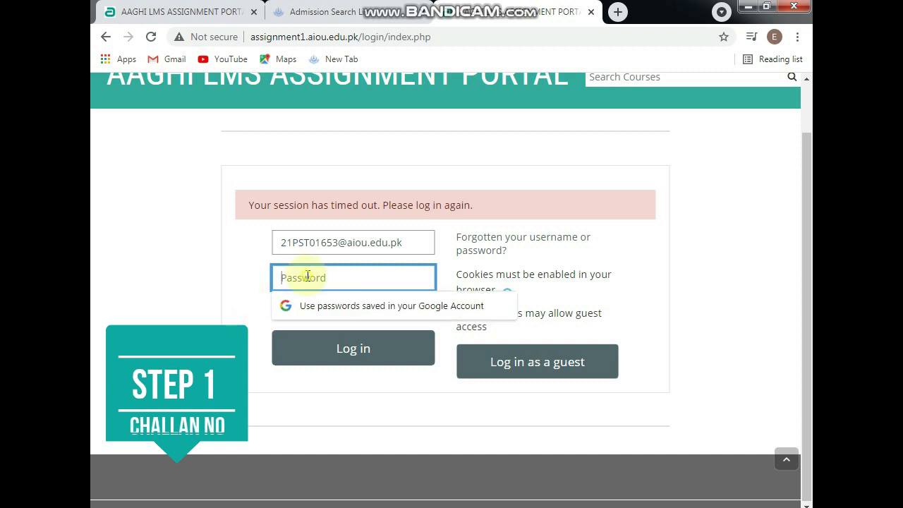
{"action": "left_click", "coordinate": [223, 300]}
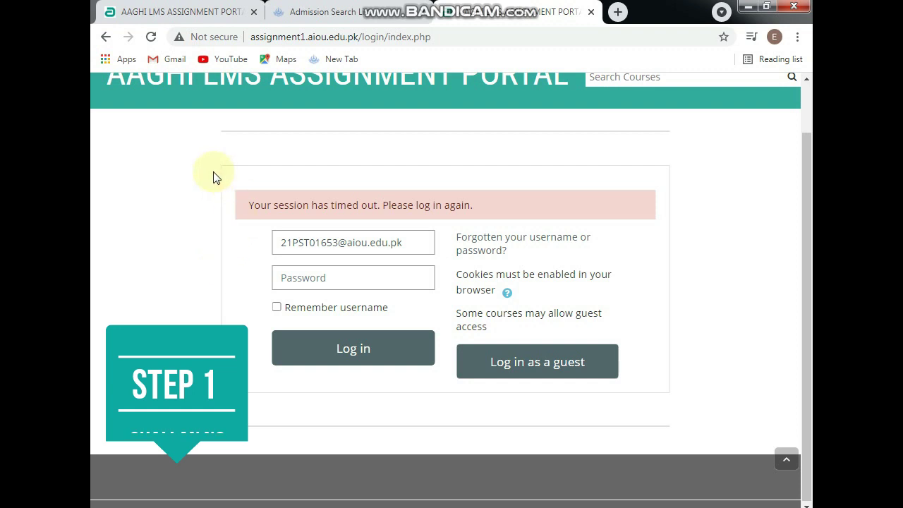
Select the challan number in the admission search result and copy it
{"action": "left_click", "coordinate": [321, 12]}
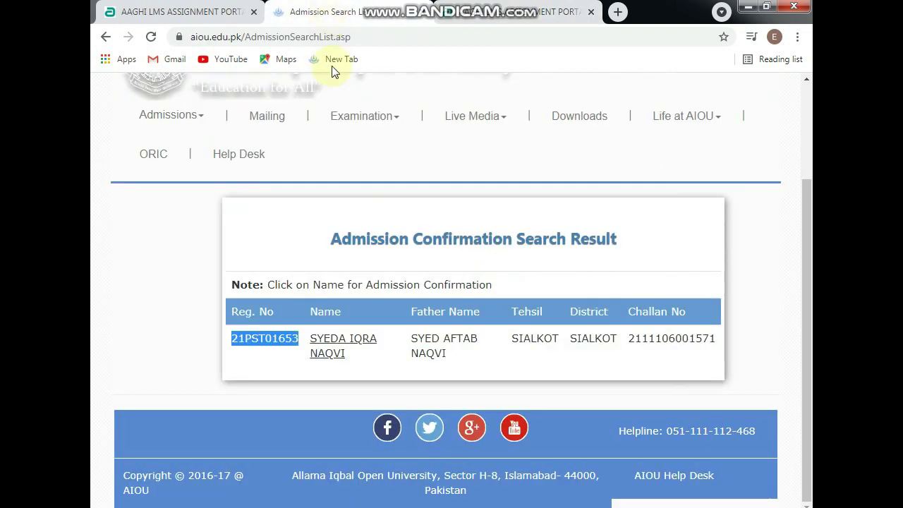
{"action": "left_click", "coordinate": [184, 329]}
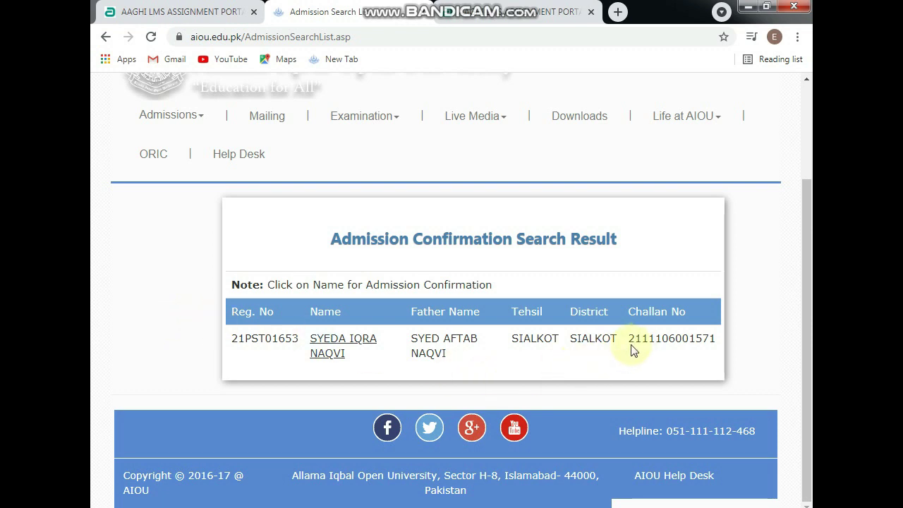
{"action": "left_click_drag", "start_coordinate": [628, 339], "coordinate": [713, 341]}
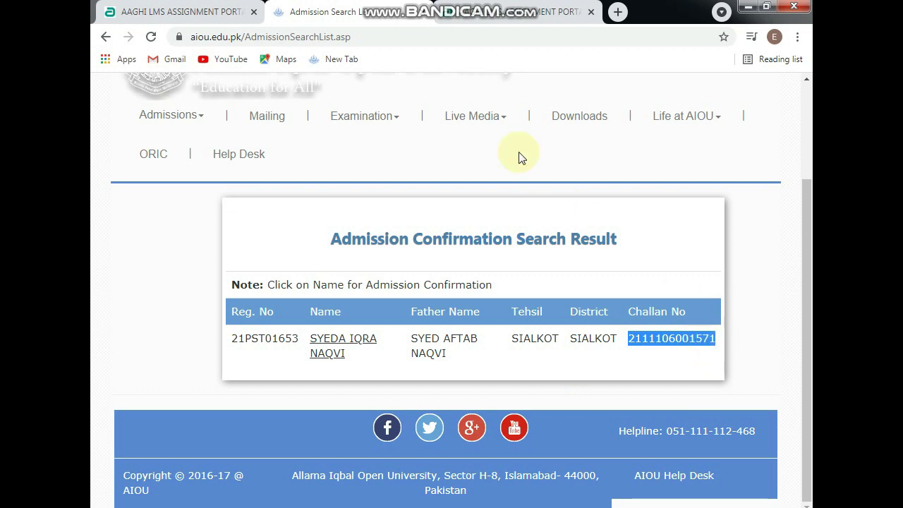
Paste the challan number as the LMS password and attempt to log in
{"action": "left_click", "coordinate": [509, 16]}
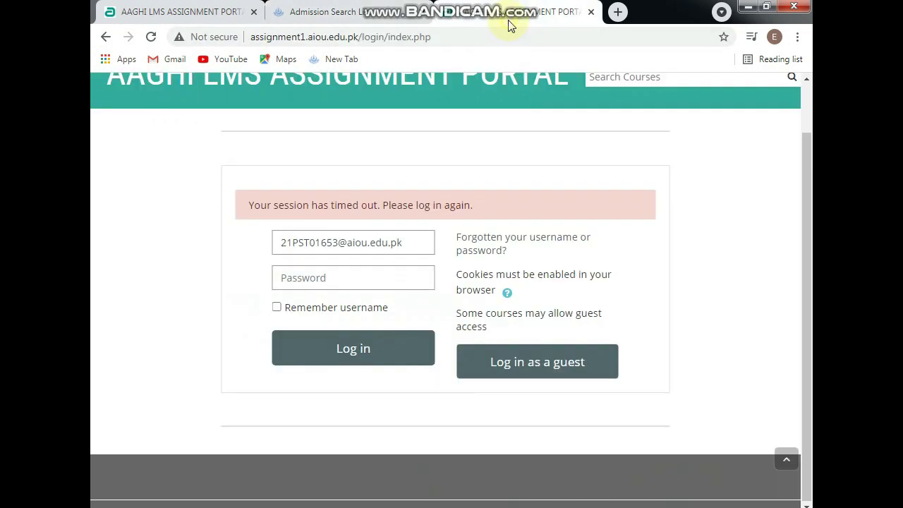
{"action": "left_click", "coordinate": [339, 285]}
{"action": "key", "text": "ctrl+v"}
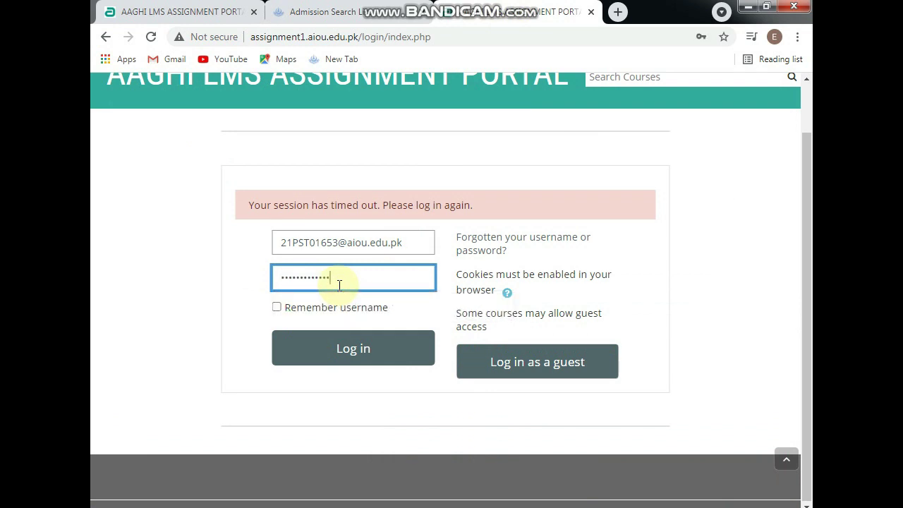
{"action": "left_click", "coordinate": [365, 349]}
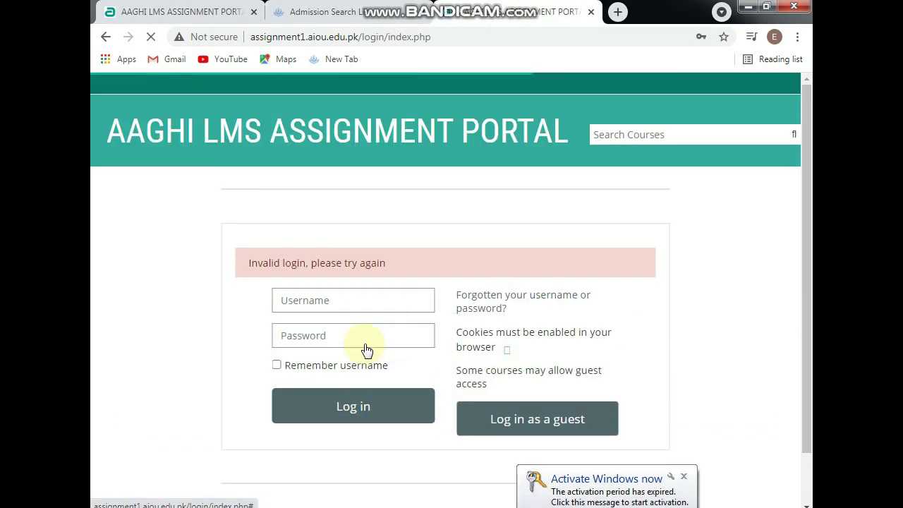
Fill the saved university e-mail and the account password, then submit the login
{"action": "left_click", "coordinate": [335, 298]}
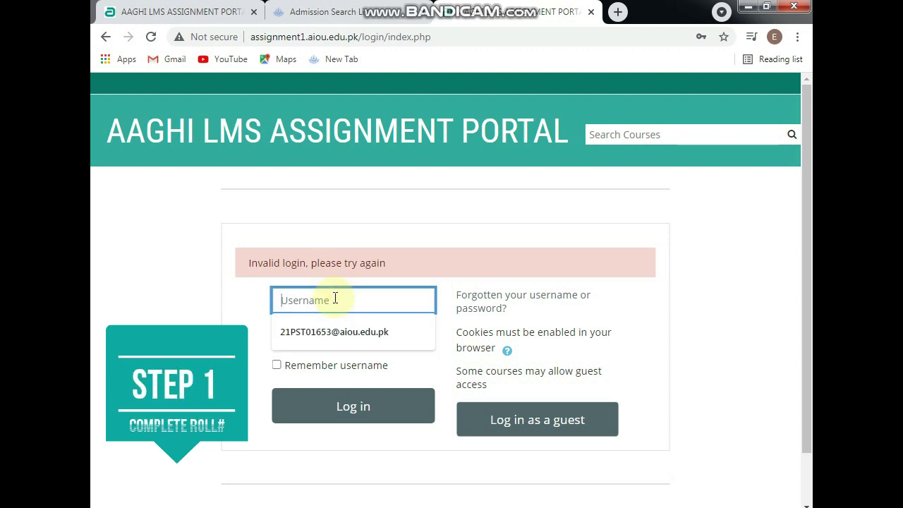
{"action": "left_click", "coordinate": [332, 331]}
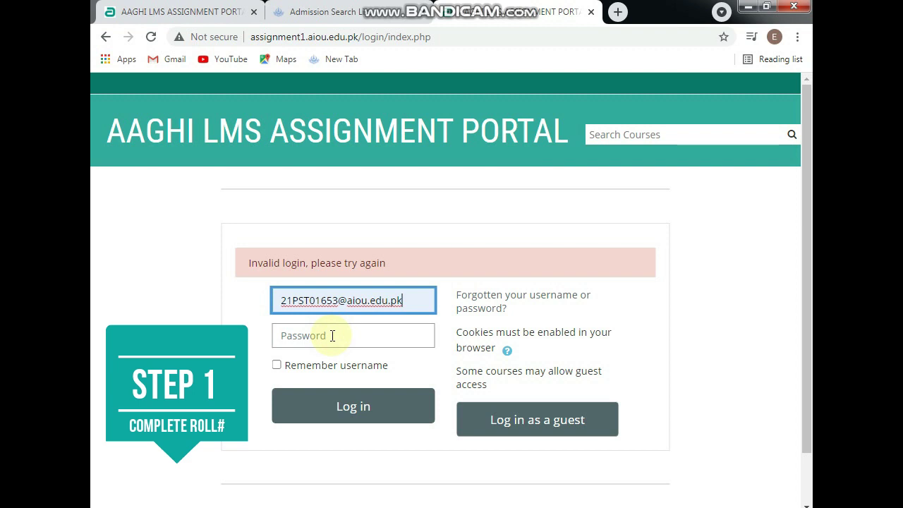
{"action": "left_click", "coordinate": [332, 336]}
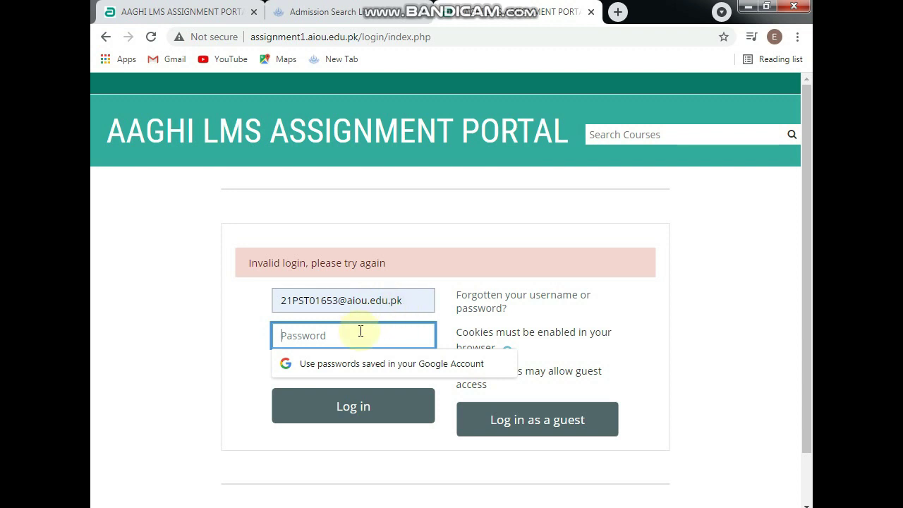
{"action": "type", "text": "••••••••"}
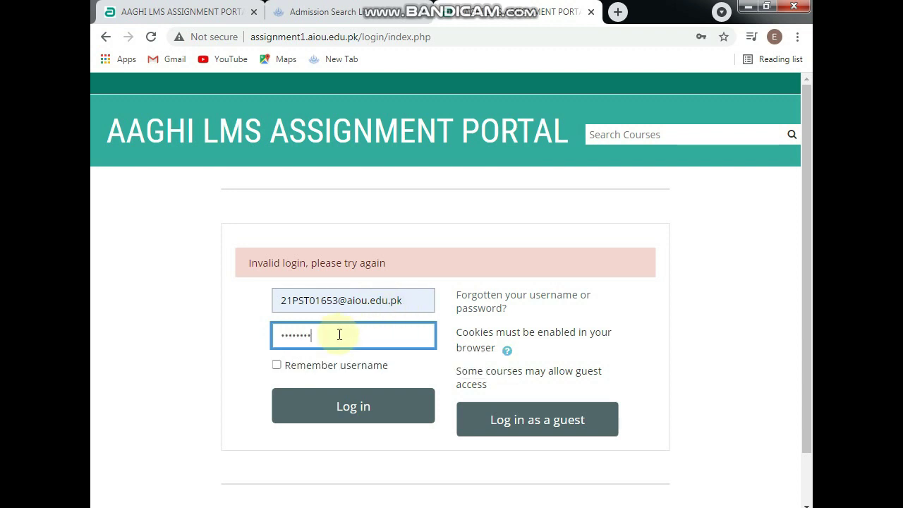
{"action": "left_click", "coordinate": [362, 405]}
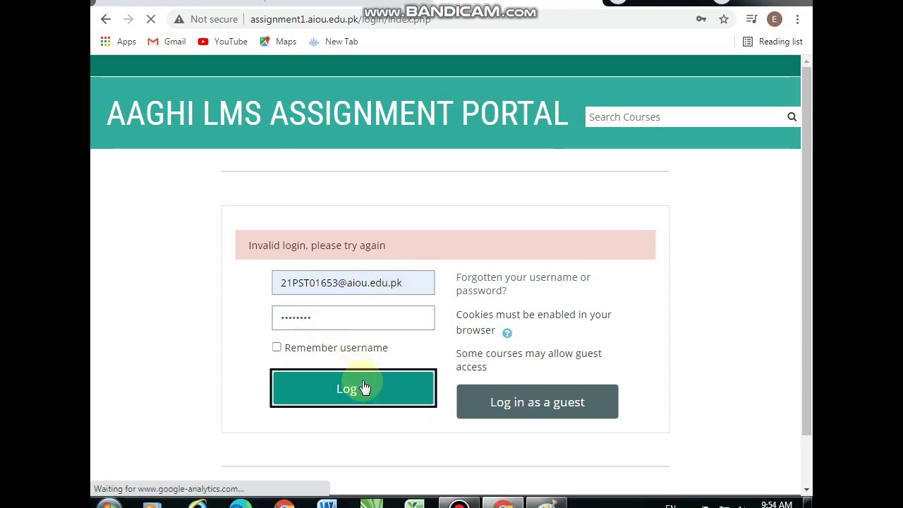
Refill the saved e-mail, dismiss the Windows colour-scheme warning, and start entering the password
{"action": "left_click", "coordinate": [348, 281]}
{"action": "left_click", "coordinate": [346, 318]}
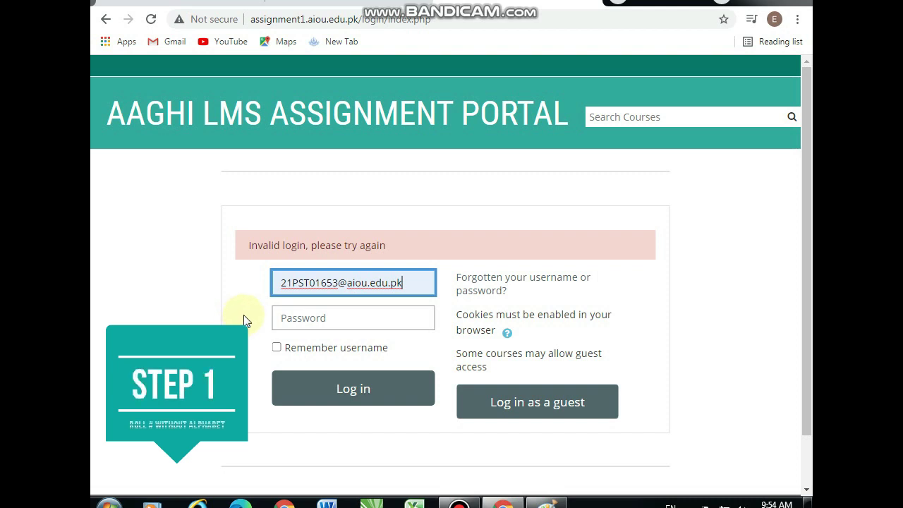
{"action": "left_click", "coordinate": [305, 317]}
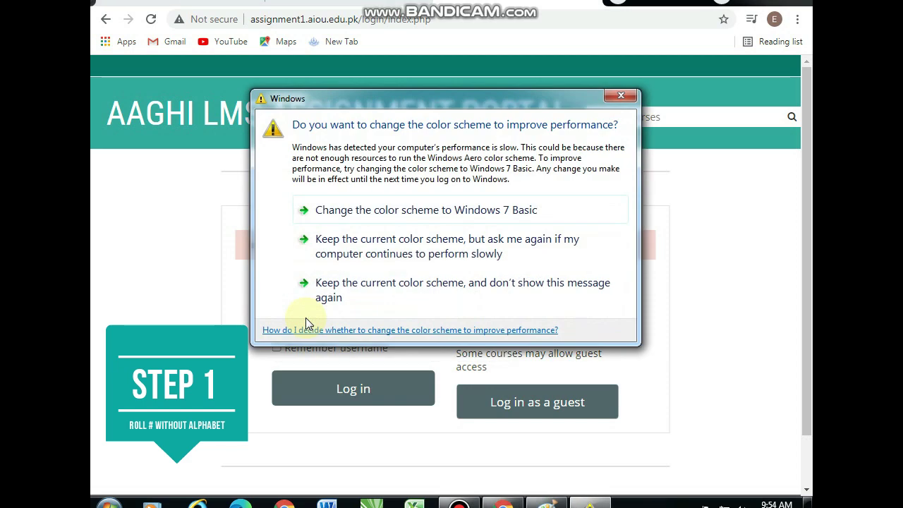
{"action": "left_click", "coordinate": [618, 115]}
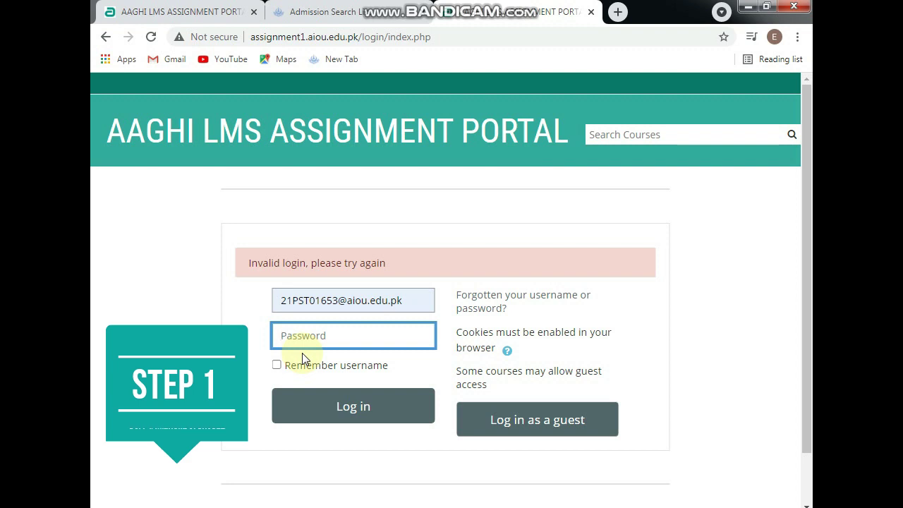
{"action": "type", "text": "•"}
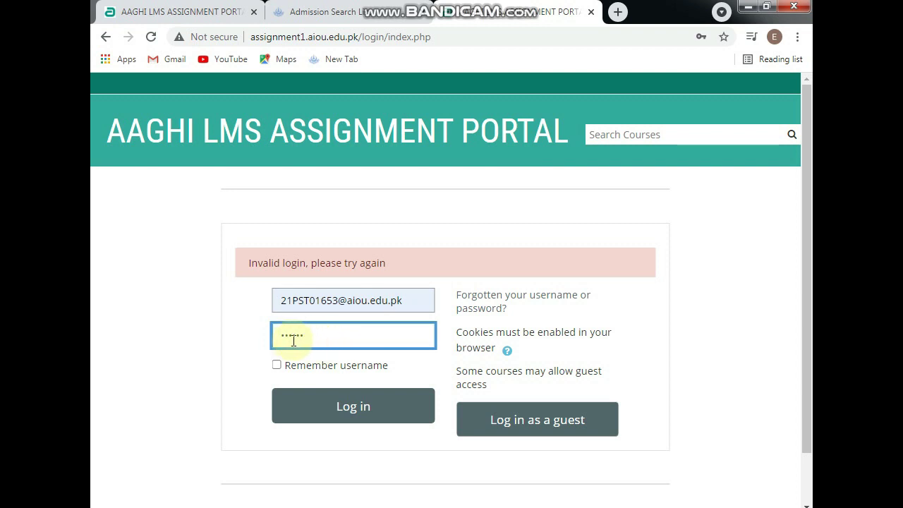
Log in and scroll through the dashboard's enrolled course list
{"action": "left_click", "coordinate": [333, 399]}
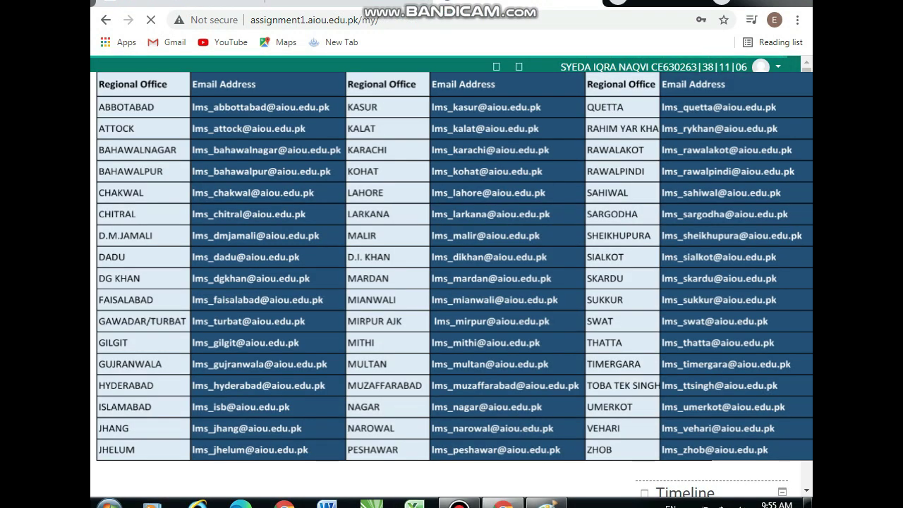
{"action": "scroll", "coordinate": [452, 282], "scroll_direction": "down", "scroll_amount": 5}
{"action": "scroll", "coordinate": [451, 282], "scroll_direction": "down", "scroll_amount": 2}
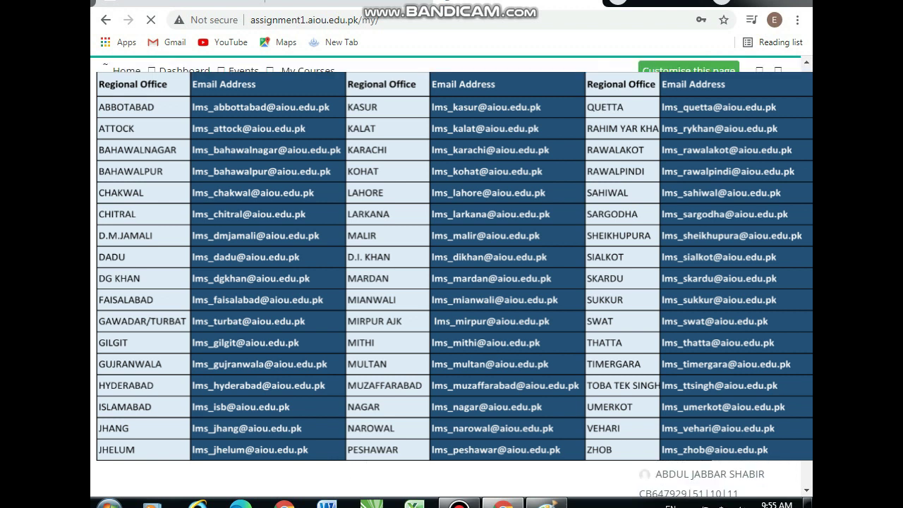
{"action": "scroll", "coordinate": [451, 282], "scroll_direction": "up", "scroll_amount": 3}
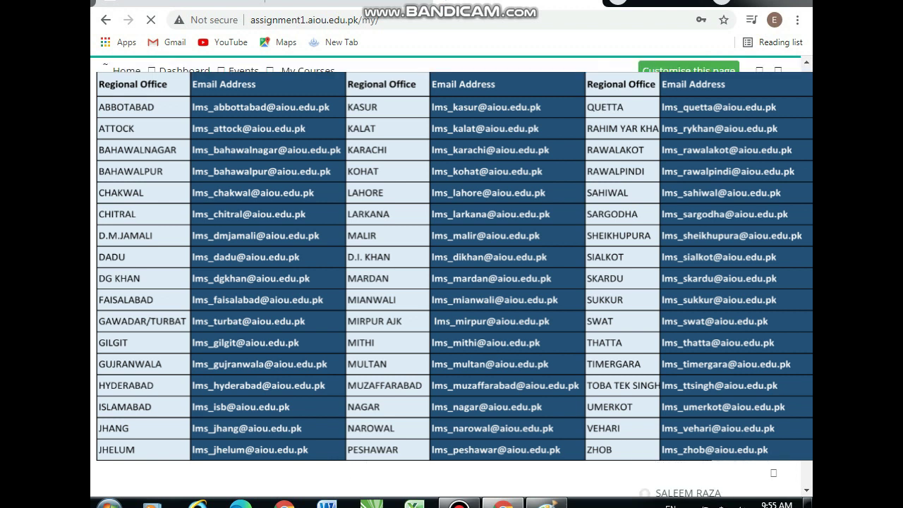
{"action": "scroll", "coordinate": [451, 282], "scroll_direction": "up", "scroll_amount": 3}
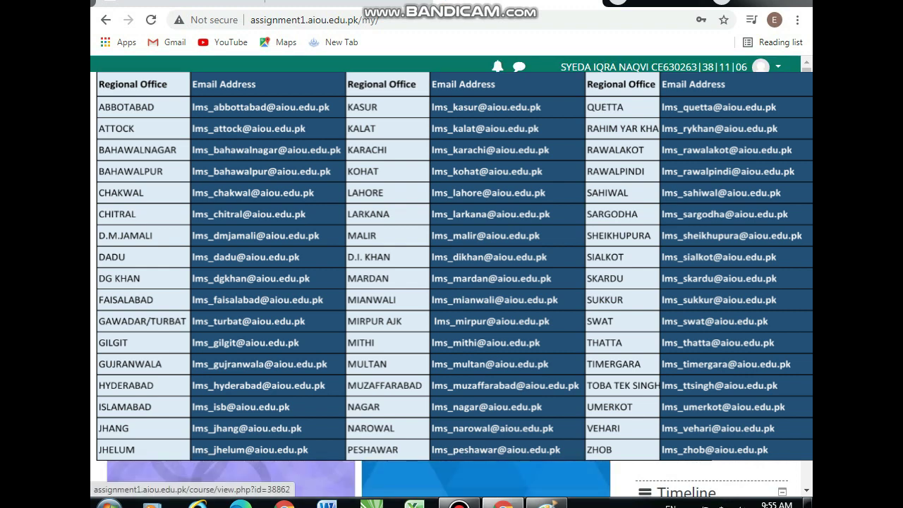
{"action": "scroll", "coordinate": [452, 282], "scroll_direction": "down", "scroll_amount": 2}
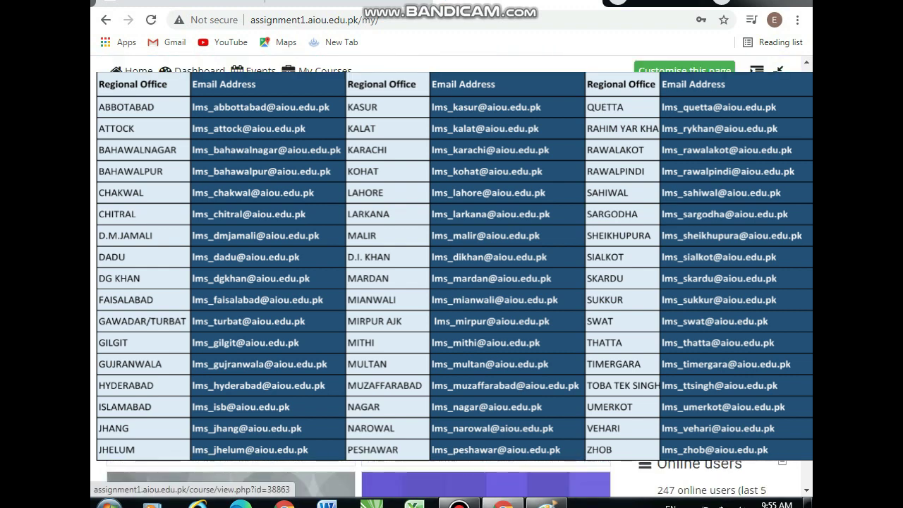
{"action": "scroll", "coordinate": [451, 282], "scroll_direction": "up", "scroll_amount": 2}
Open an enrolled course and its assignment, then return to the site home page
{"action": "left_click", "coordinate": [232, 431]}
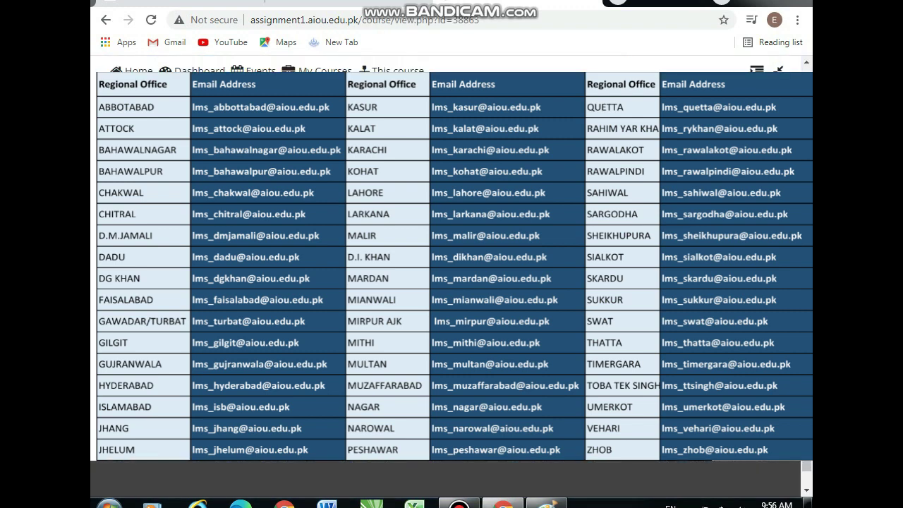
{"action": "left_click", "coordinate": [233, 317]}
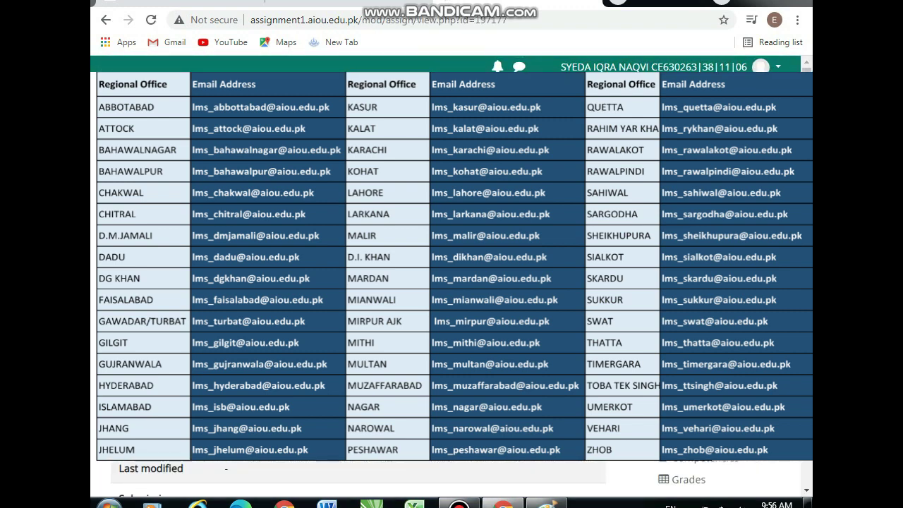
{"action": "scroll", "coordinate": [452, 282], "scroll_direction": "down", "scroll_amount": 4}
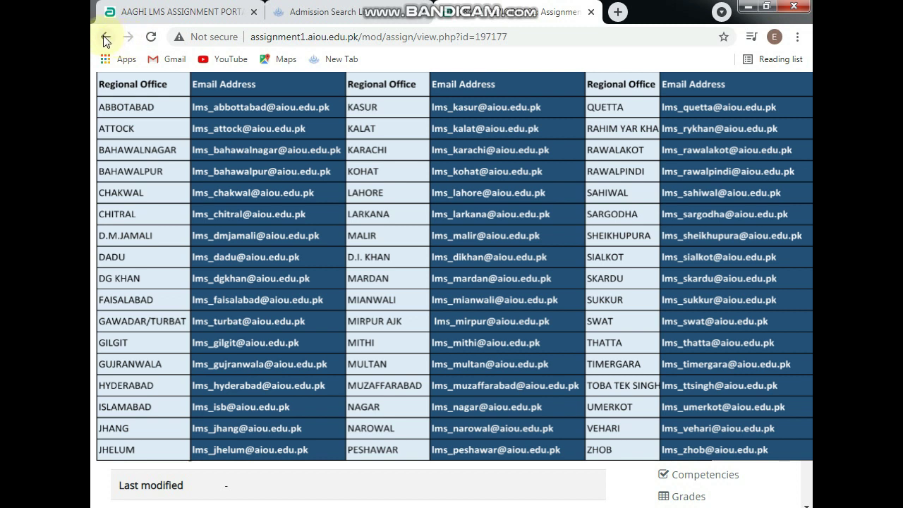
{"action": "left_click", "coordinate": [150, 37]}
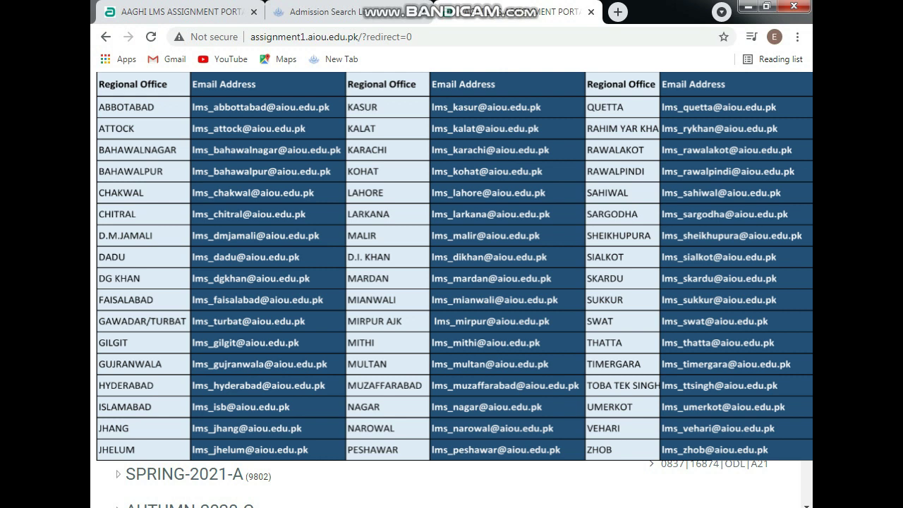
{"action": "scroll", "coordinate": [451, 282], "scroll_direction": "down", "scroll_amount": 5}
{"action": "scroll", "coordinate": [451, 282], "scroll_direction": "up", "scroll_amount": 5}
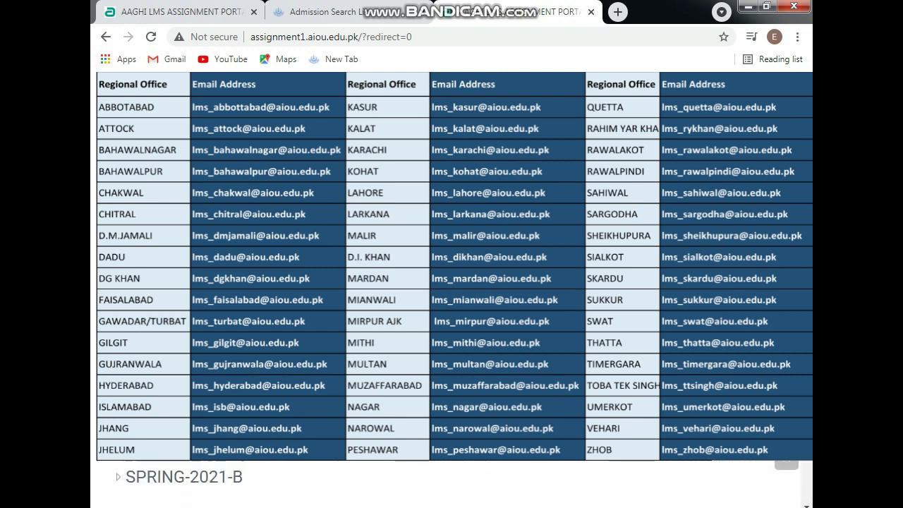